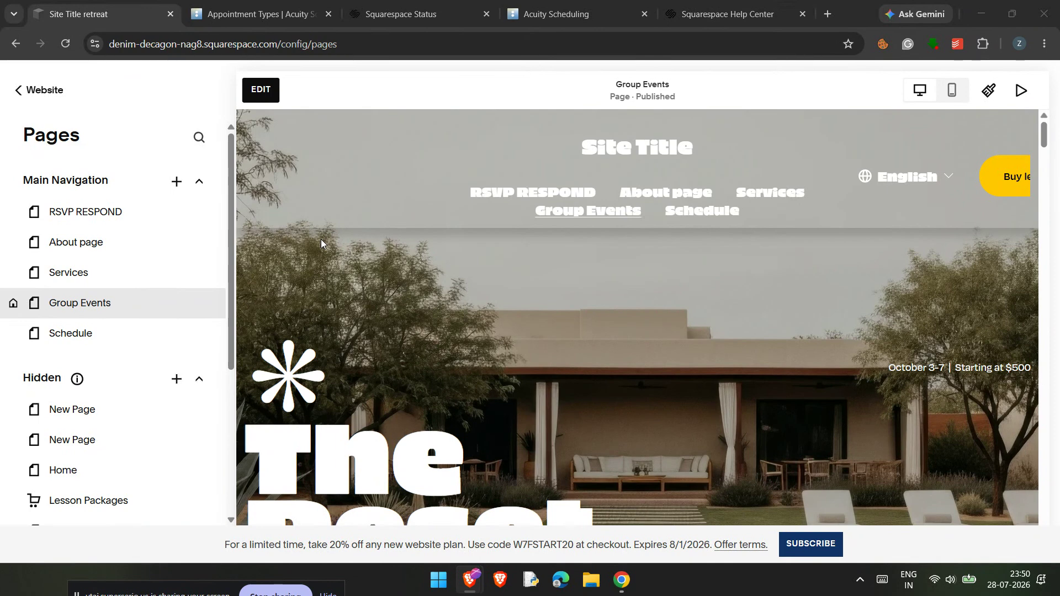
# Step: Edit the Group Events page and add a Social Links block to the "What People Are Saying" section, placed just before the heading
pyautogui.click(261, 89)
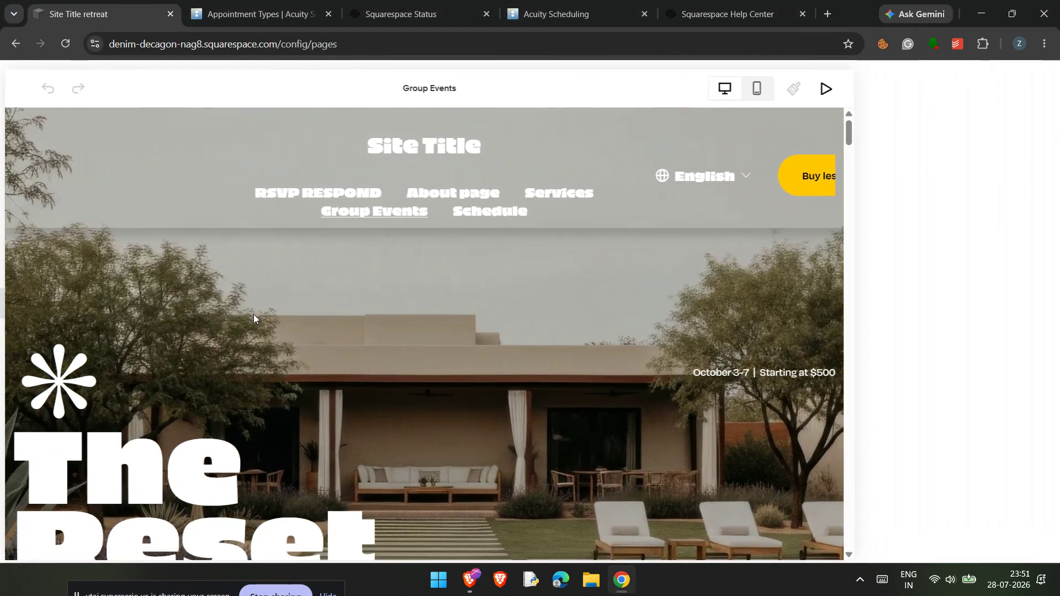
pyautogui.scroll(-10, 253, 314)
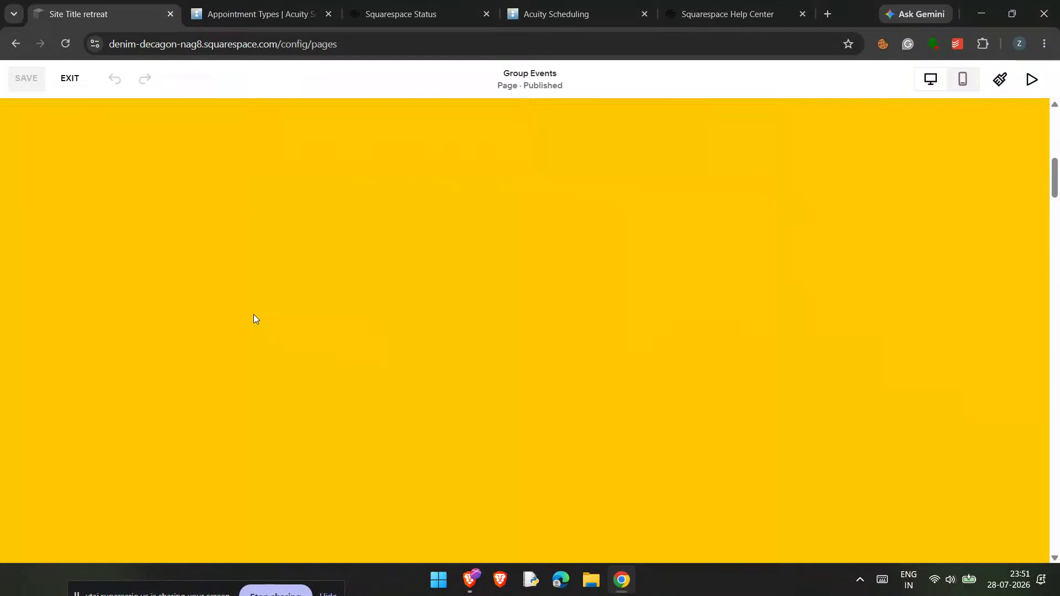
pyautogui.scroll(2, 253, 314)
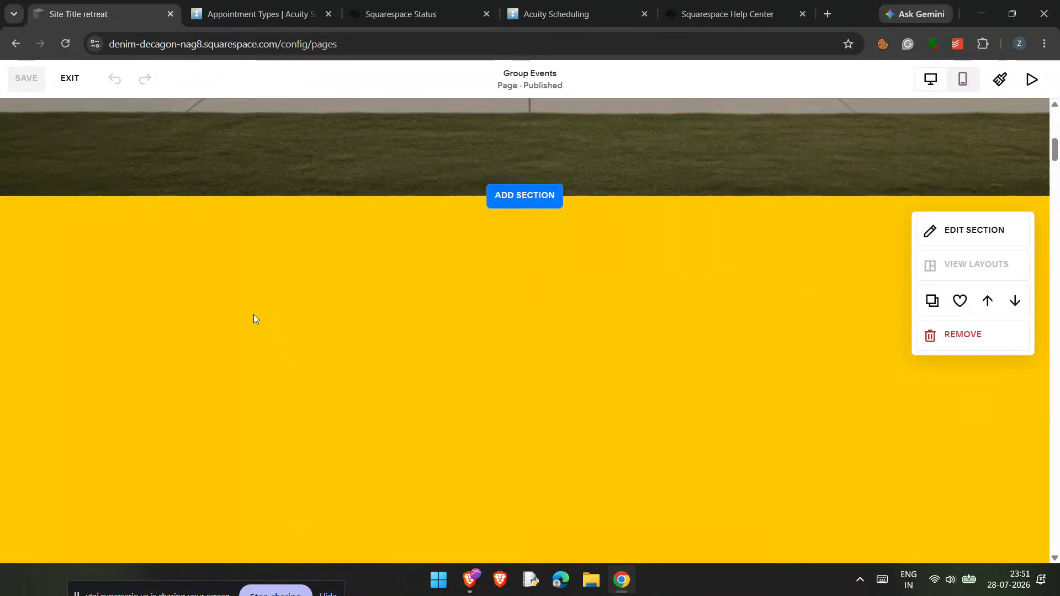
pyautogui.scroll(-2, 254, 314)
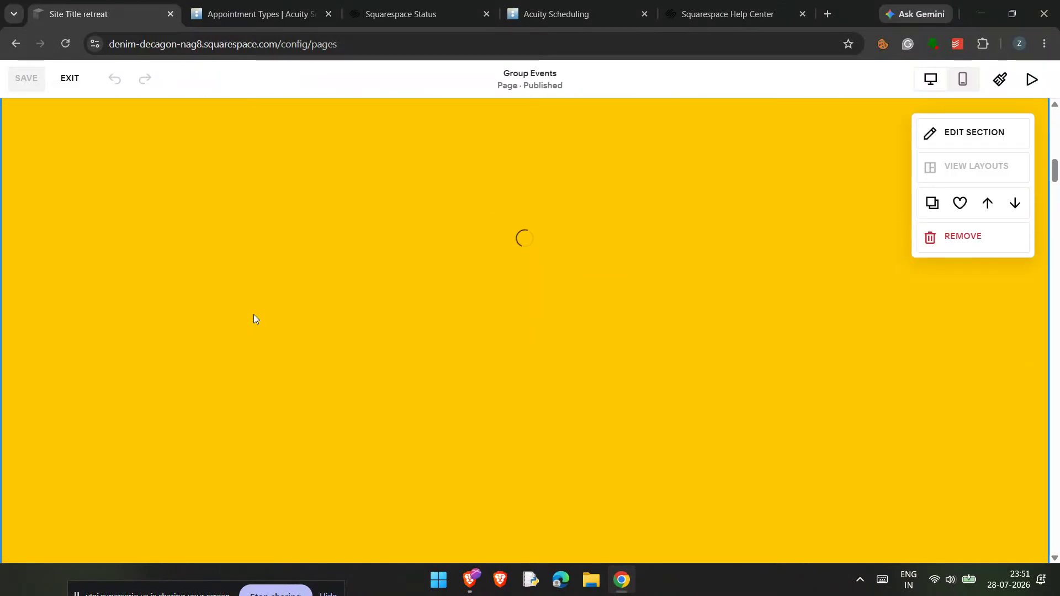
pyautogui.scroll(-11, 253, 313)
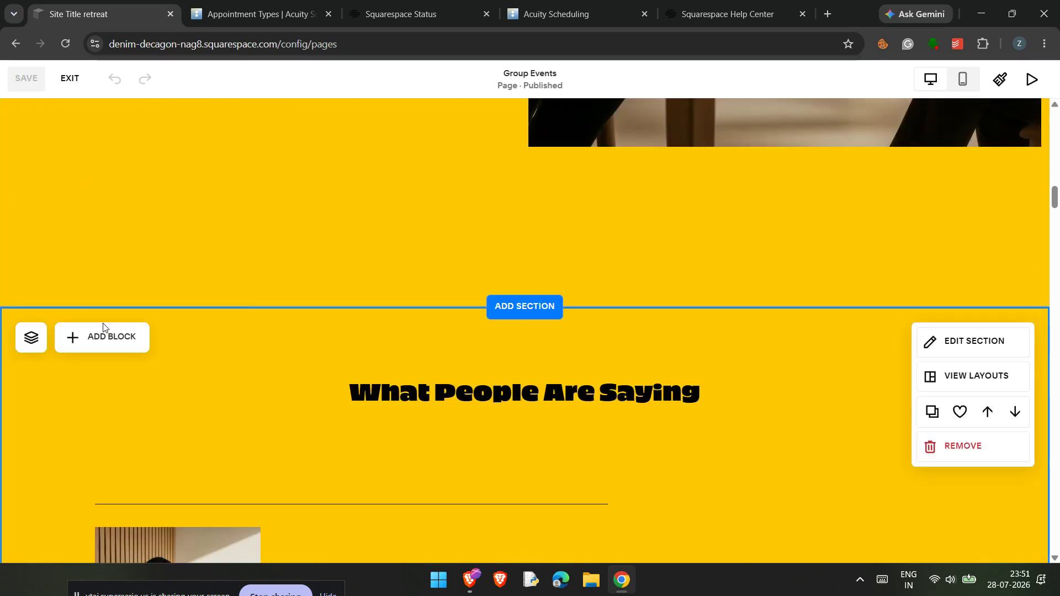
pyautogui.scroll(-4, 106, 335)
pyautogui.click(106, 335)
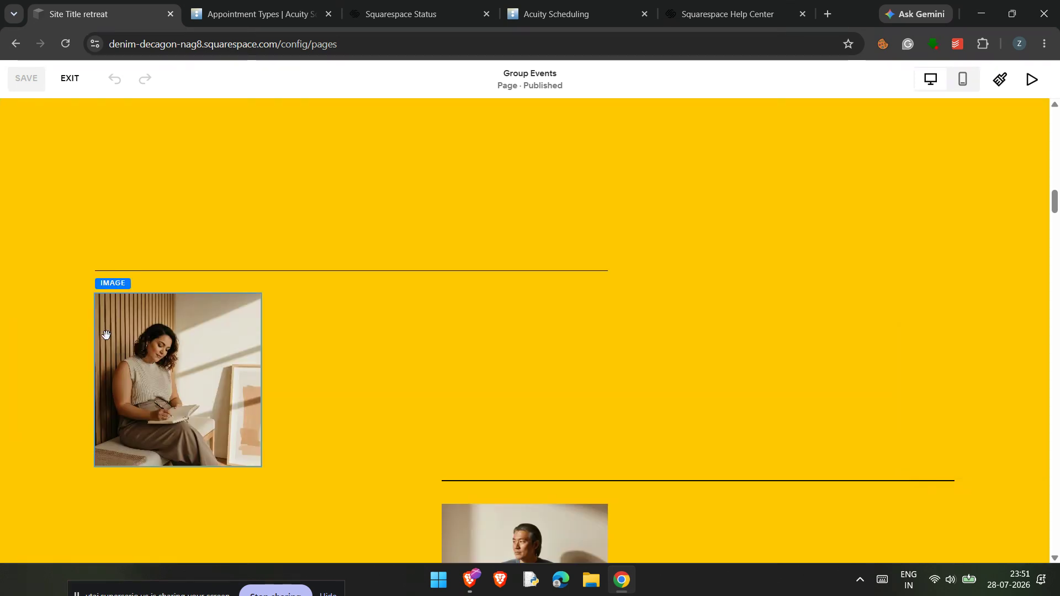
pyautogui.scroll(-9, 107, 340)
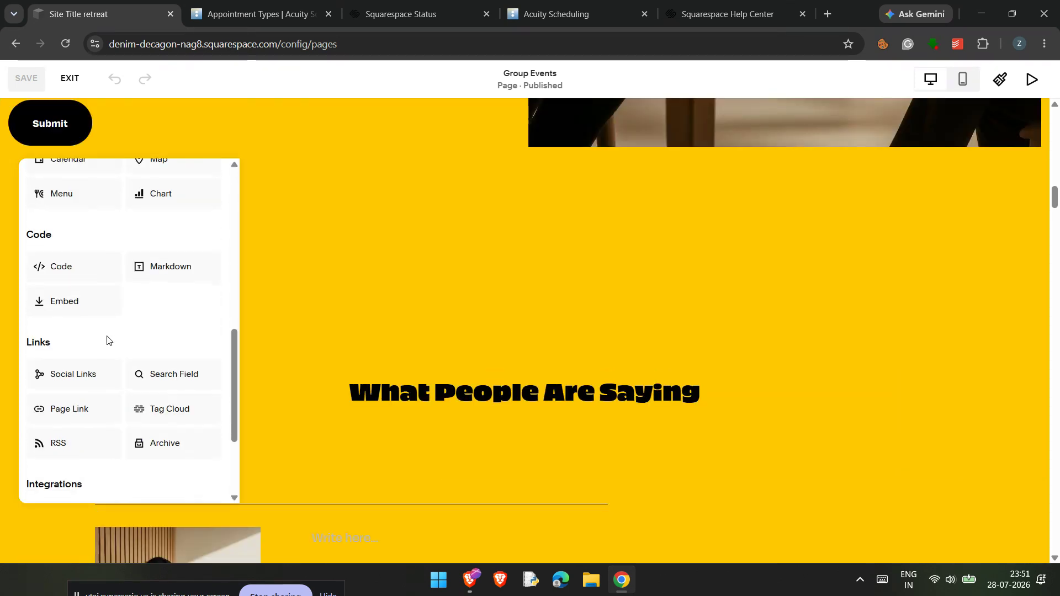
pyautogui.click(100, 379)
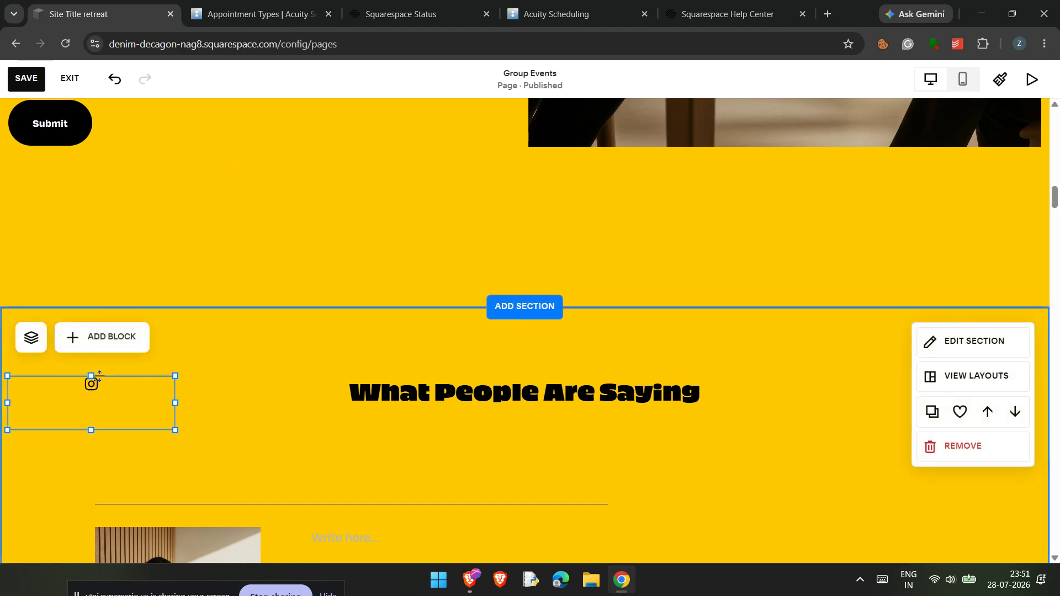
pyautogui.moveTo(111, 394); pyautogui.dragTo(223, 383)
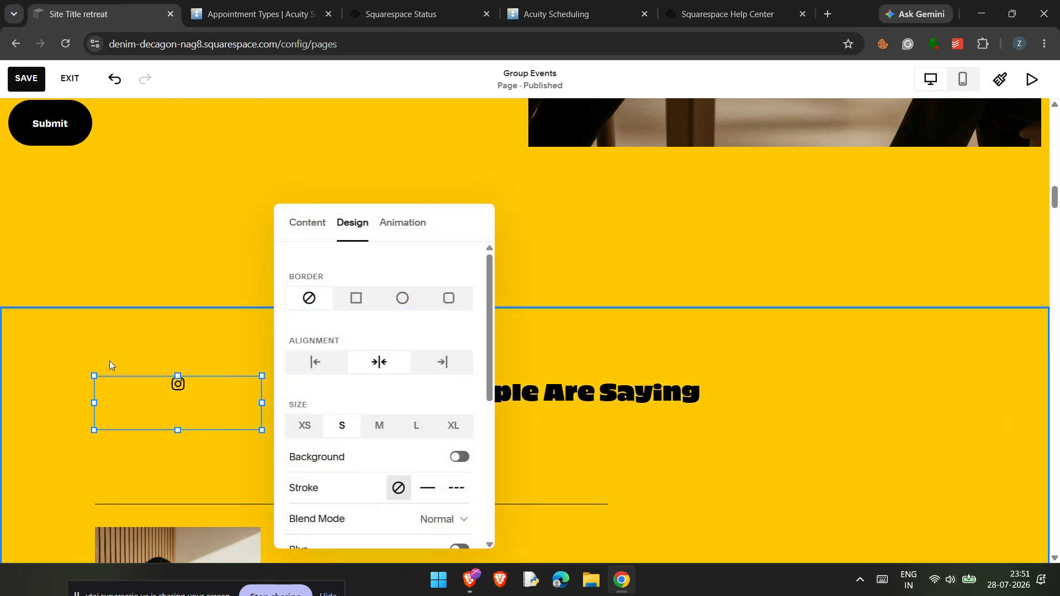
# Step: Review the Social Links block's content settings, including the Instagram profile link and the option for adding a social link
pyautogui.click(314, 226)
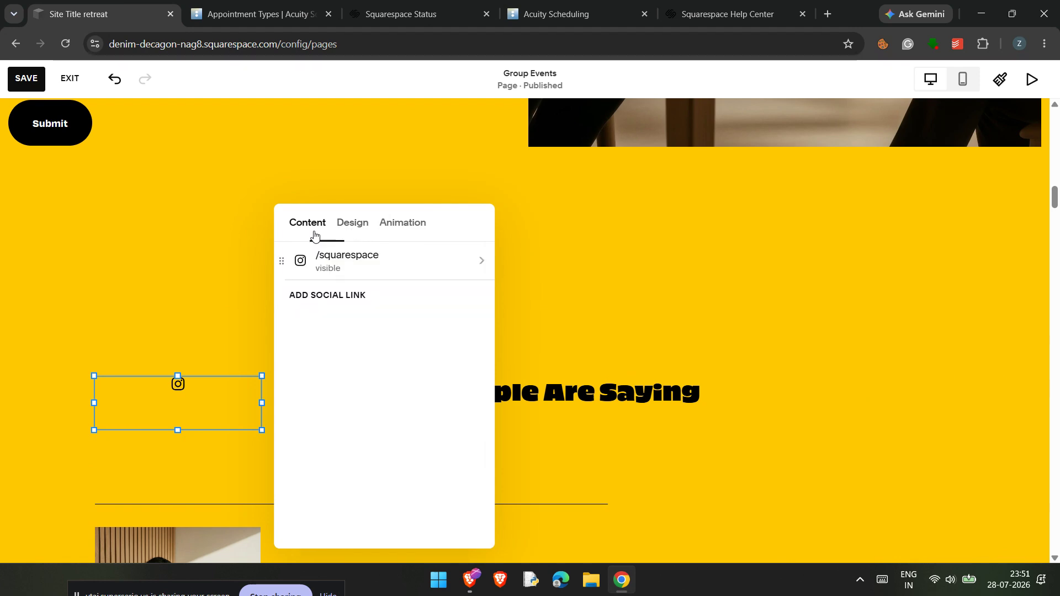
pyautogui.click(341, 261)
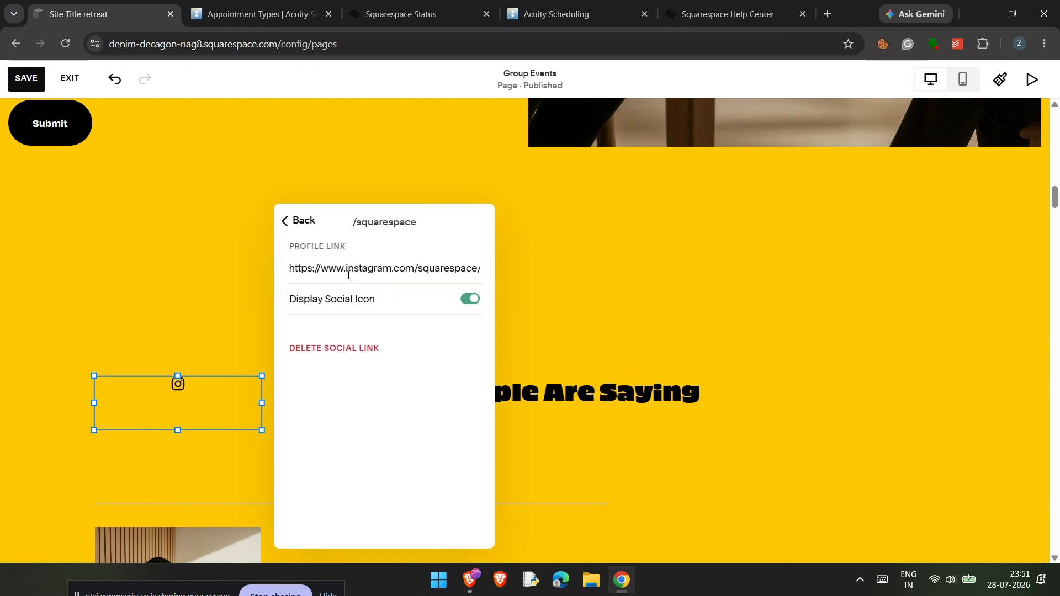
pyautogui.click(391, 269)
pyautogui.click(285, 221)
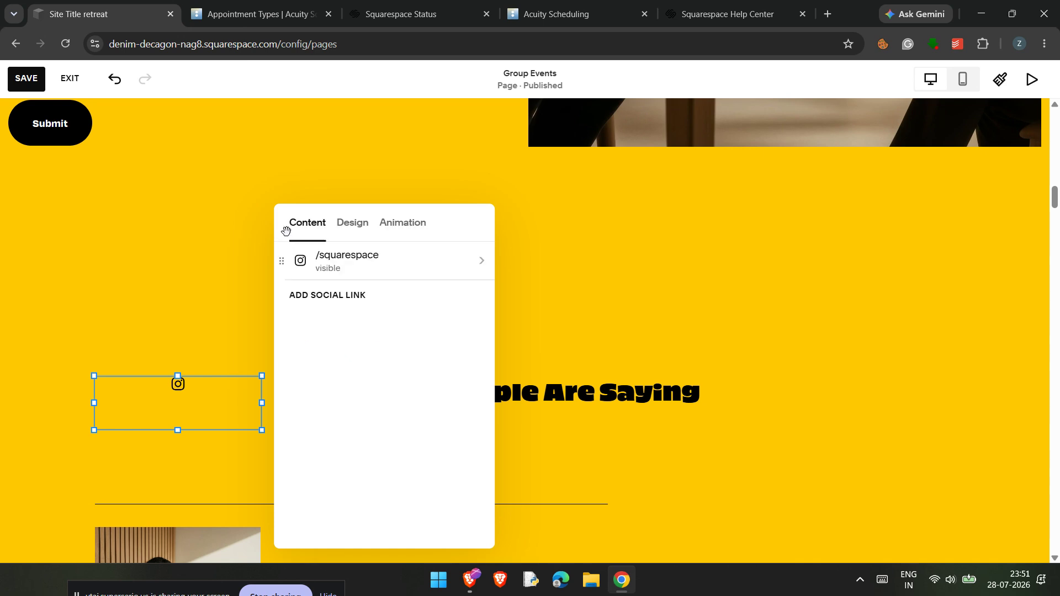
pyautogui.click(356, 296)
pyautogui.click(326, 371)
pyautogui.click(351, 241)
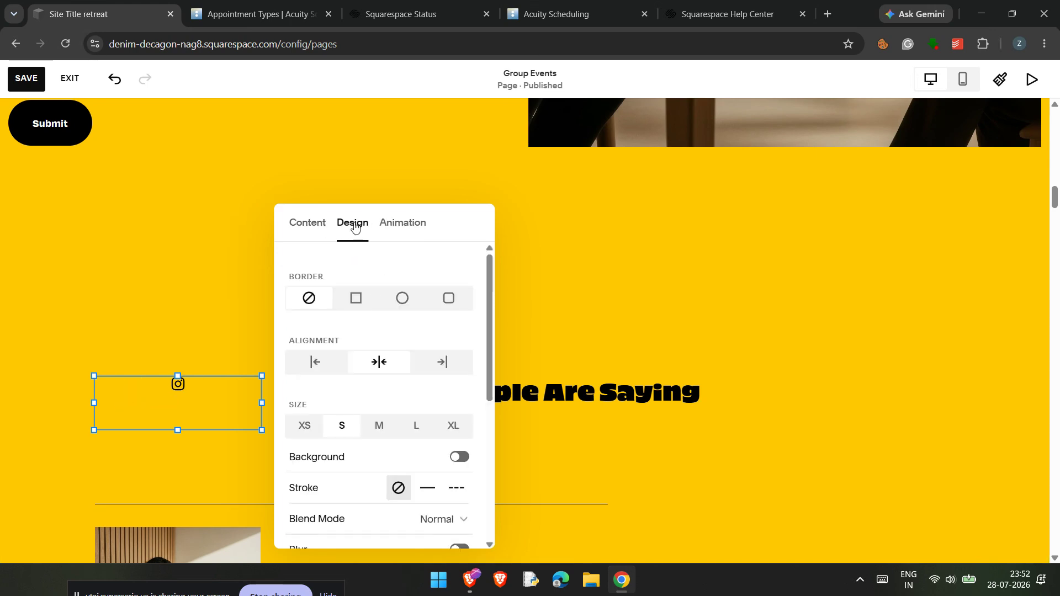
pyautogui.click(196, 264)
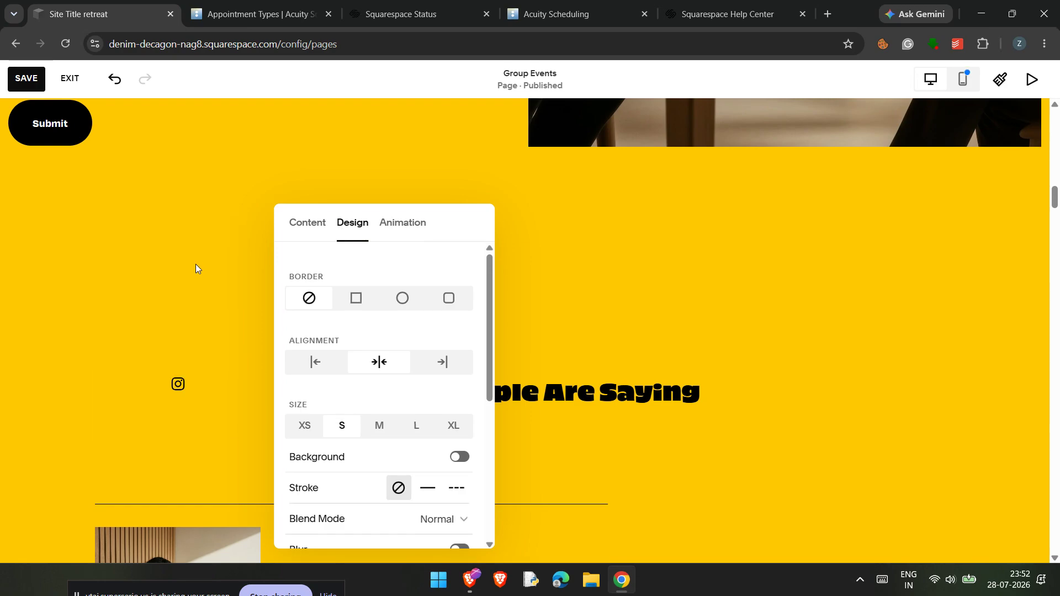
# Step: Edit the site header and enable its Social Links element
pyautogui.scroll(5, 195, 263)
pyautogui.scroll(15, 196, 264)
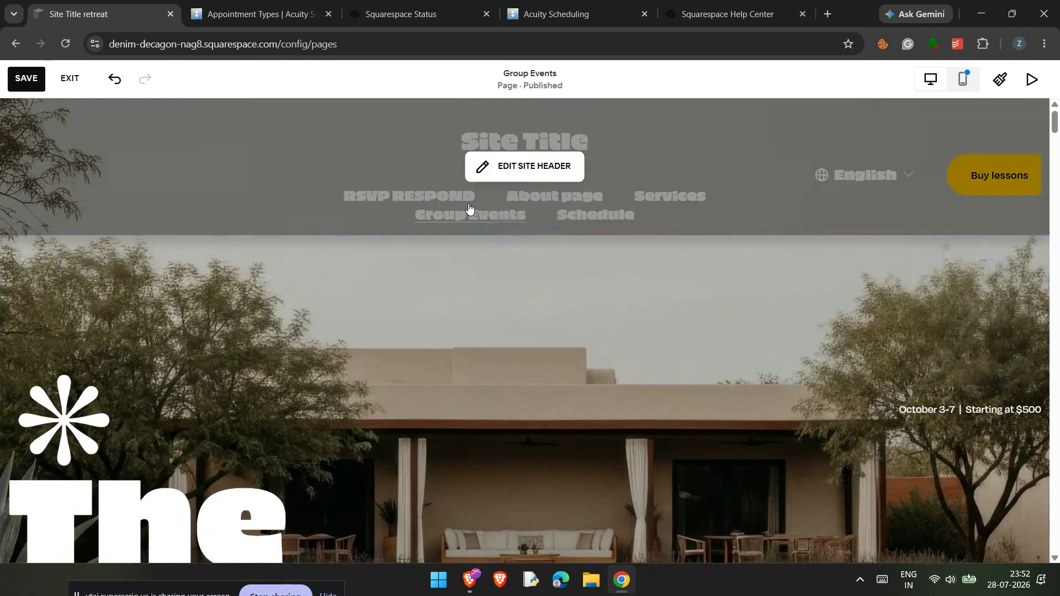
pyautogui.click(518, 175)
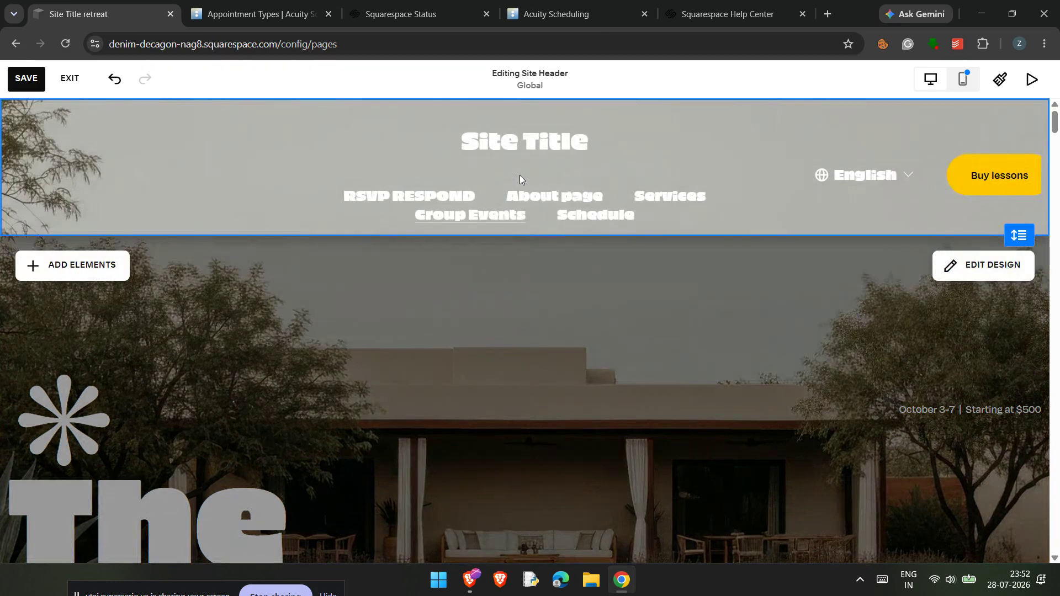
pyautogui.click(106, 263)
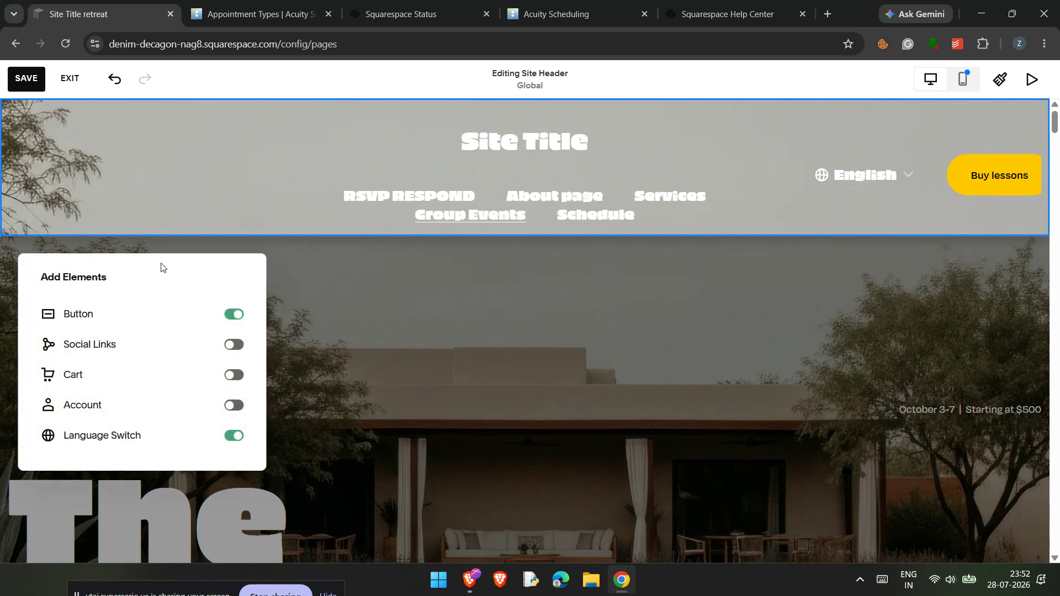
pyautogui.click(234, 346)
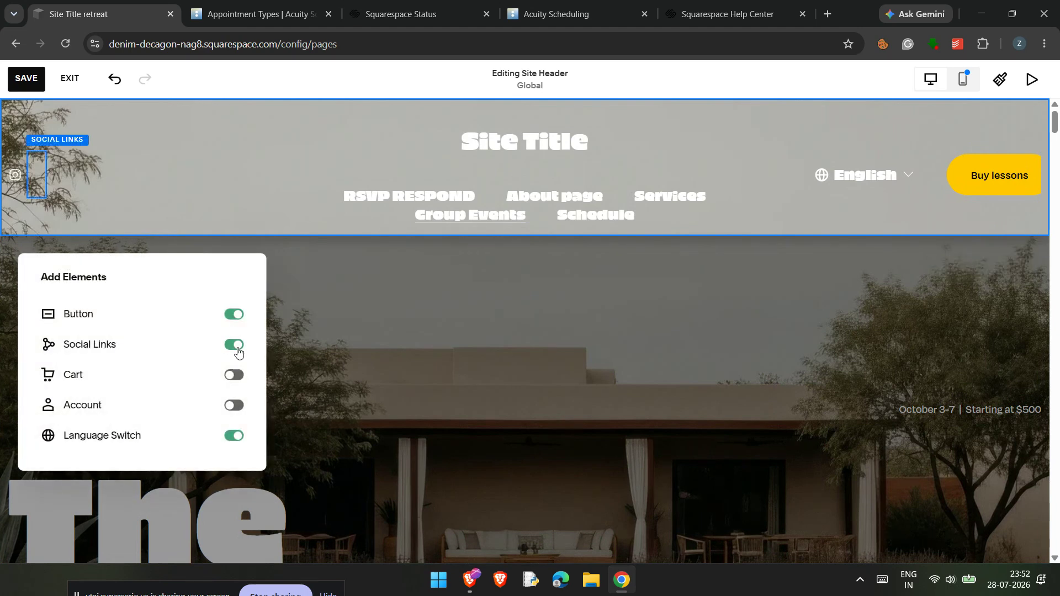
# Step: Inspect the content settings of the Social Links element in the site header
pyautogui.click(32, 177)
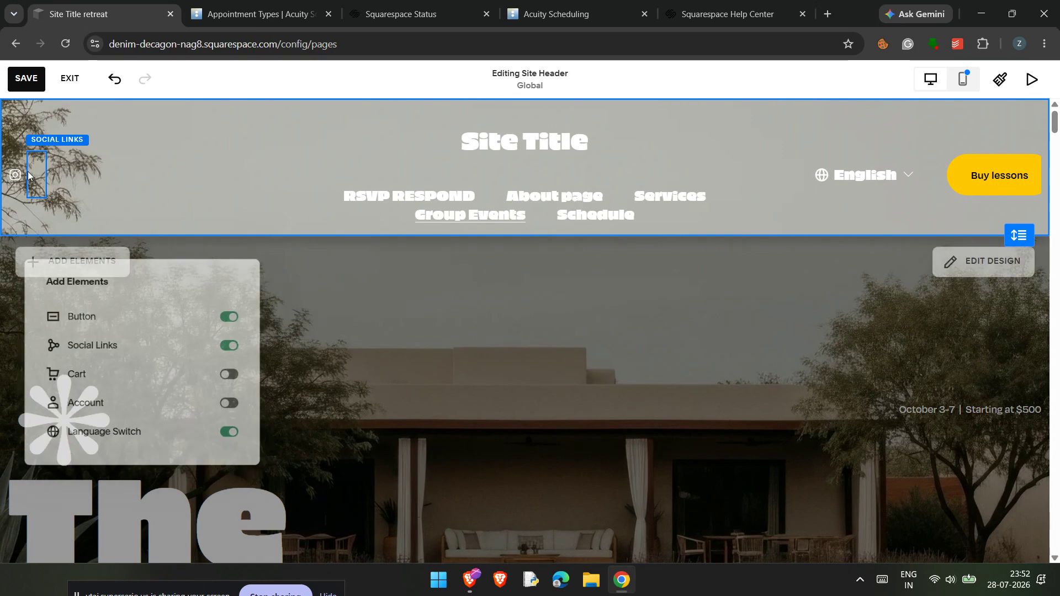
pyautogui.moveTo(15, 174); pyautogui.dragTo(136, 176)
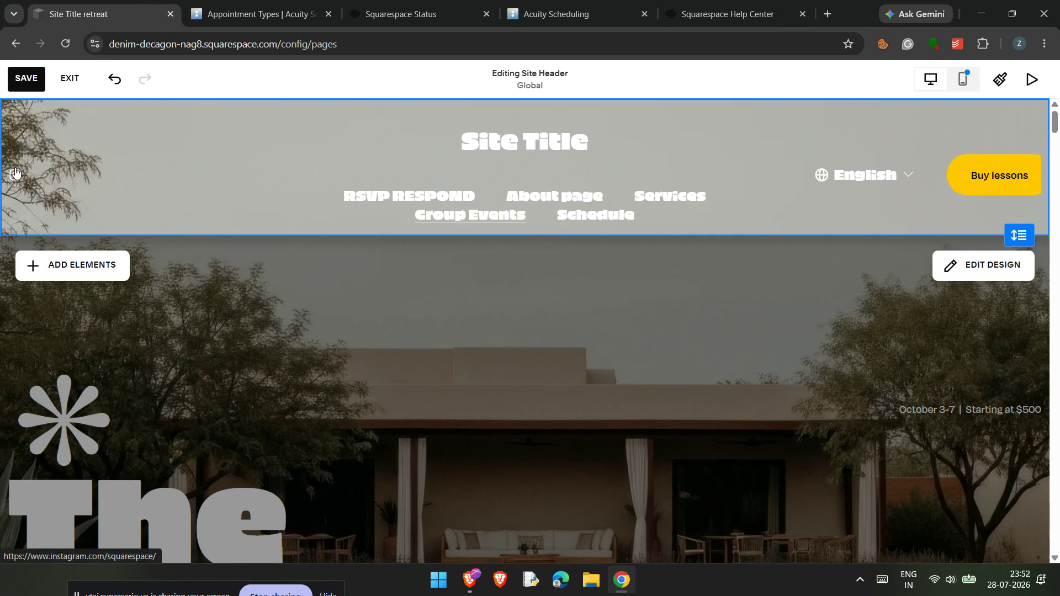
pyautogui.click(38, 187)
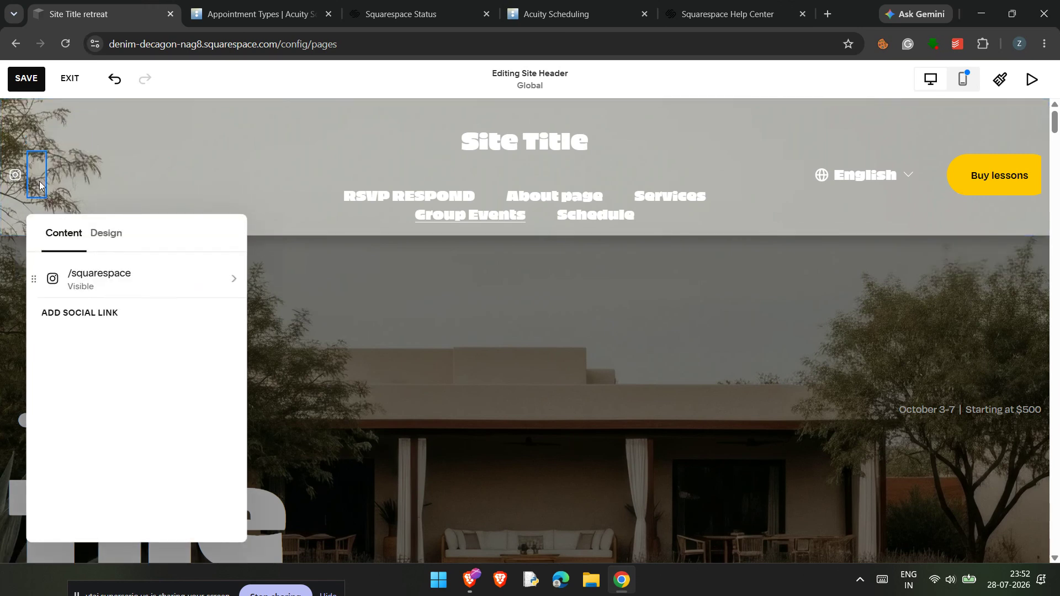
pyautogui.click(101, 164)
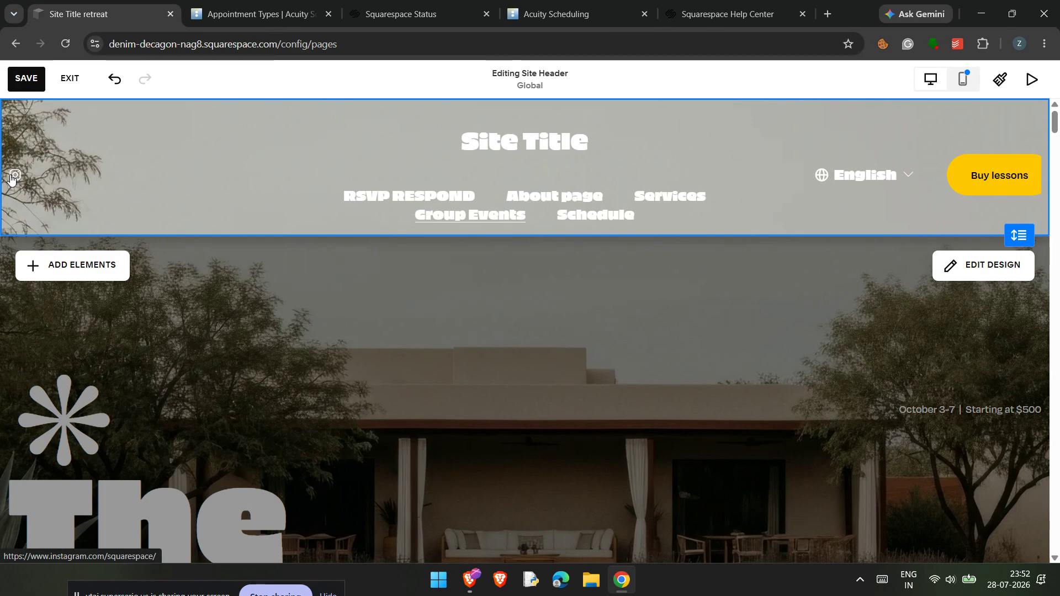
# Step: Leave site header editing and open the design settings of the Social Links block beside the "What People Are Saying" heading
pyautogui.scroll(-15, 36, 276)
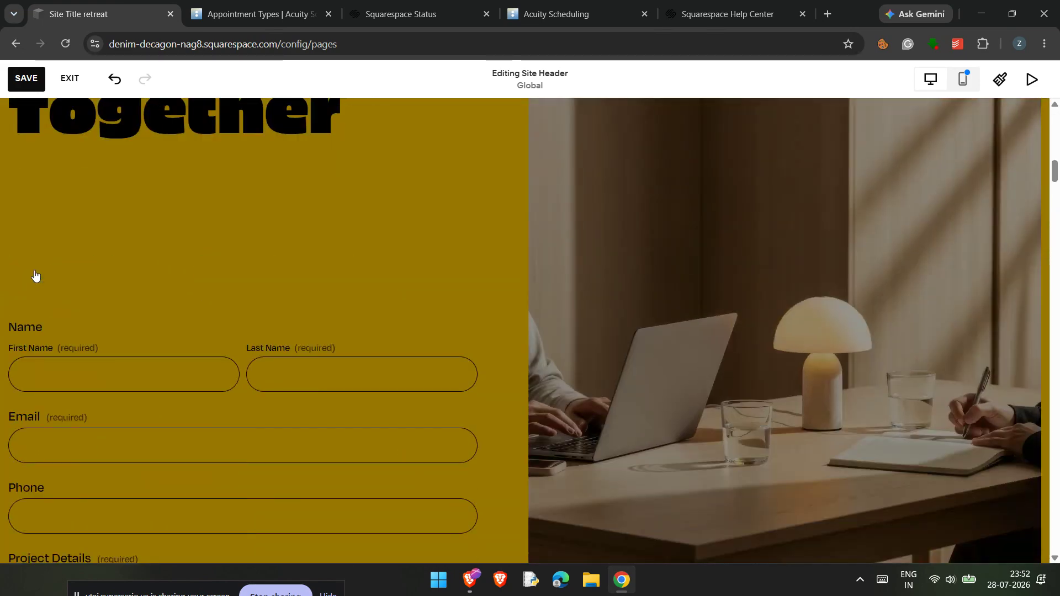
pyautogui.scroll(-5, 35, 276)
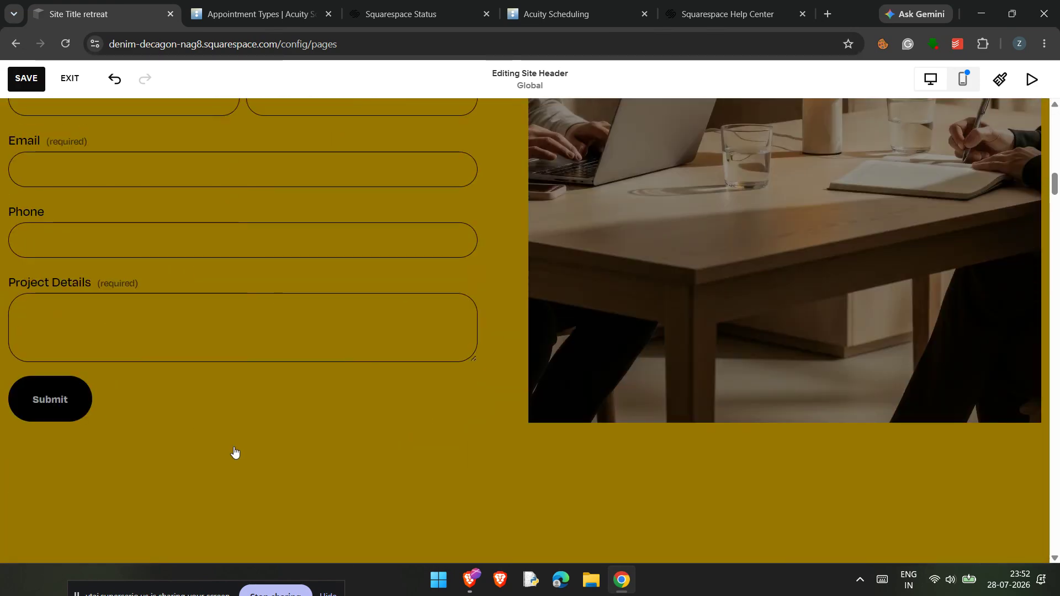
pyautogui.scroll(-5, 238, 431)
pyautogui.click(239, 404)
pyautogui.click(184, 383)
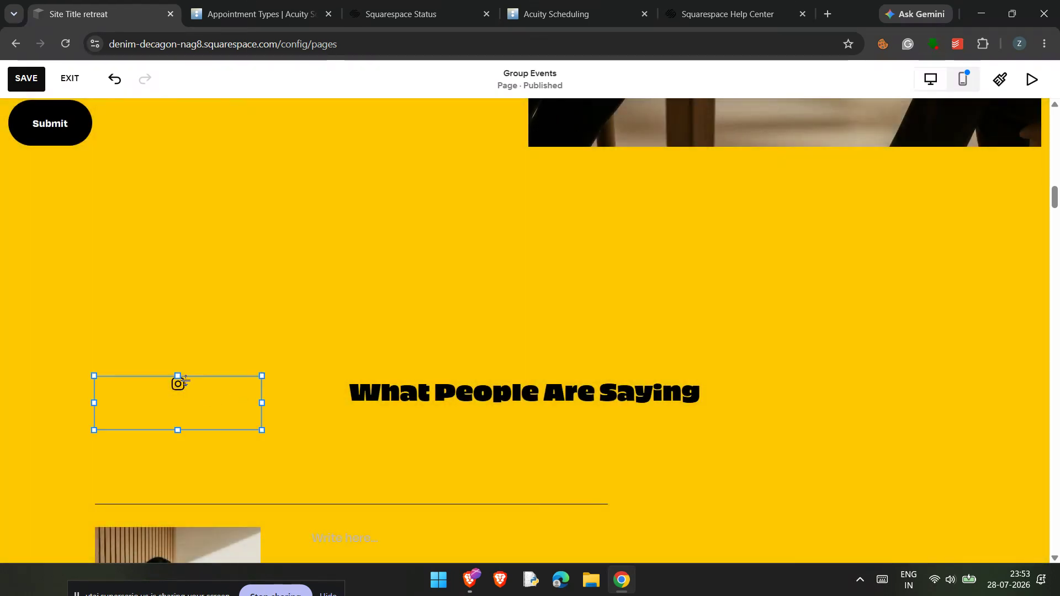
pyautogui.click(194, 398)
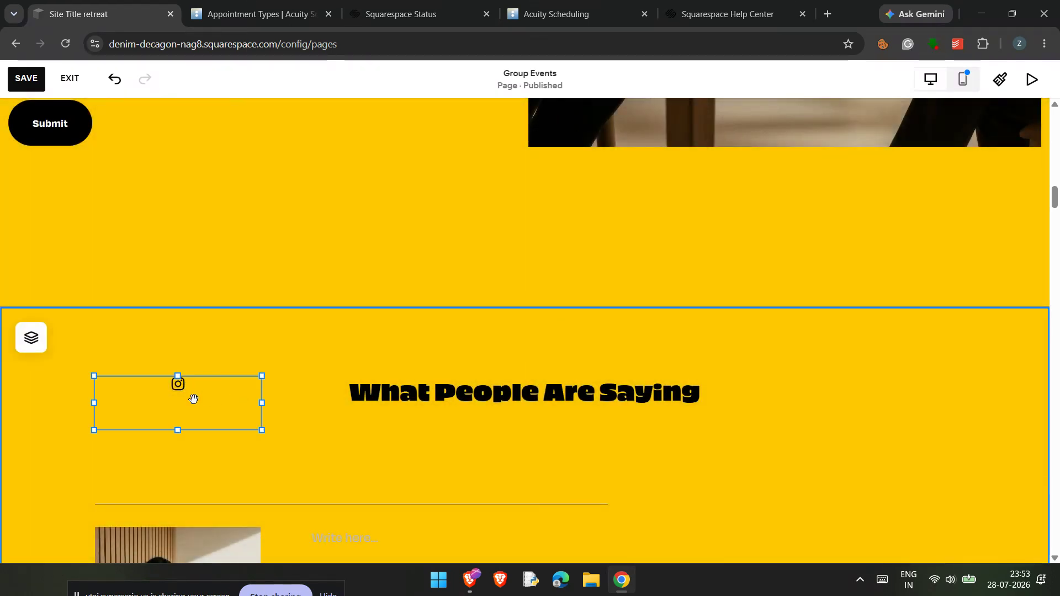
# Step: Try the square, circle and rounded borders on the social icon and settle on a circle border in Outline style
pyautogui.click(356, 298)
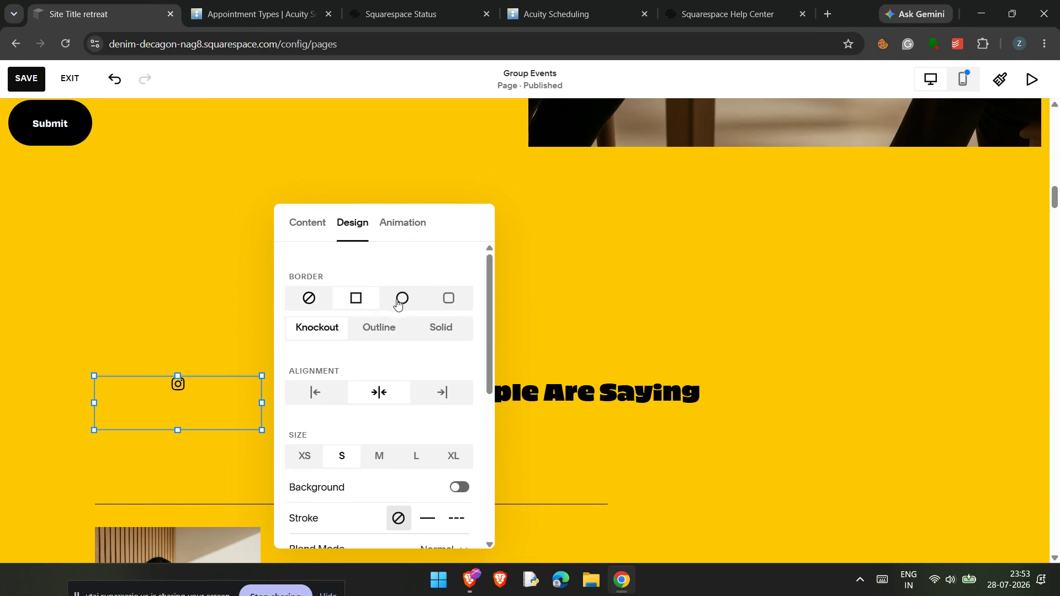
pyautogui.click(401, 298)
pyautogui.click(447, 299)
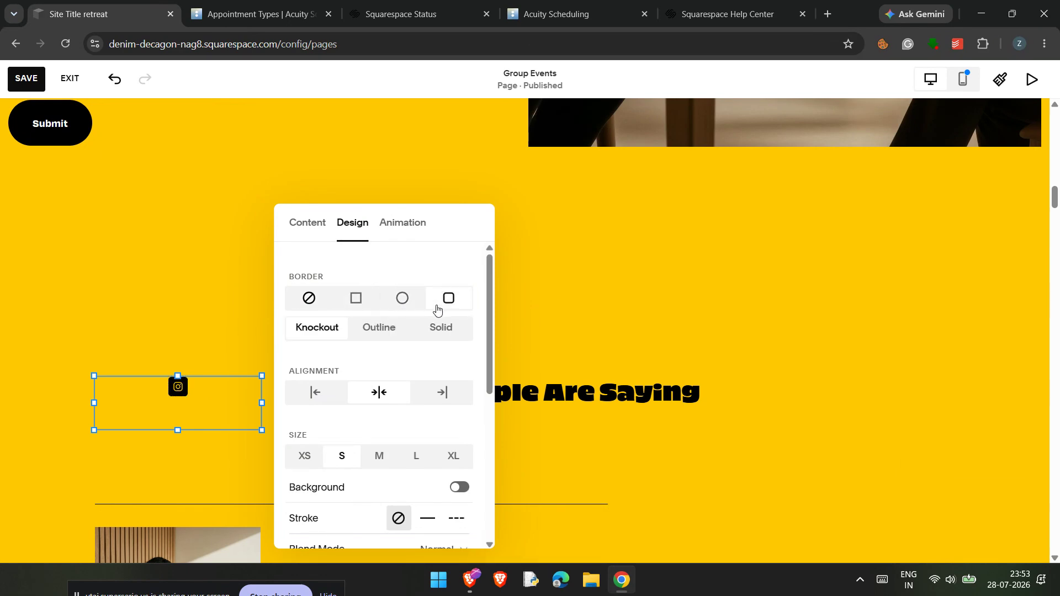
pyautogui.click(398, 330)
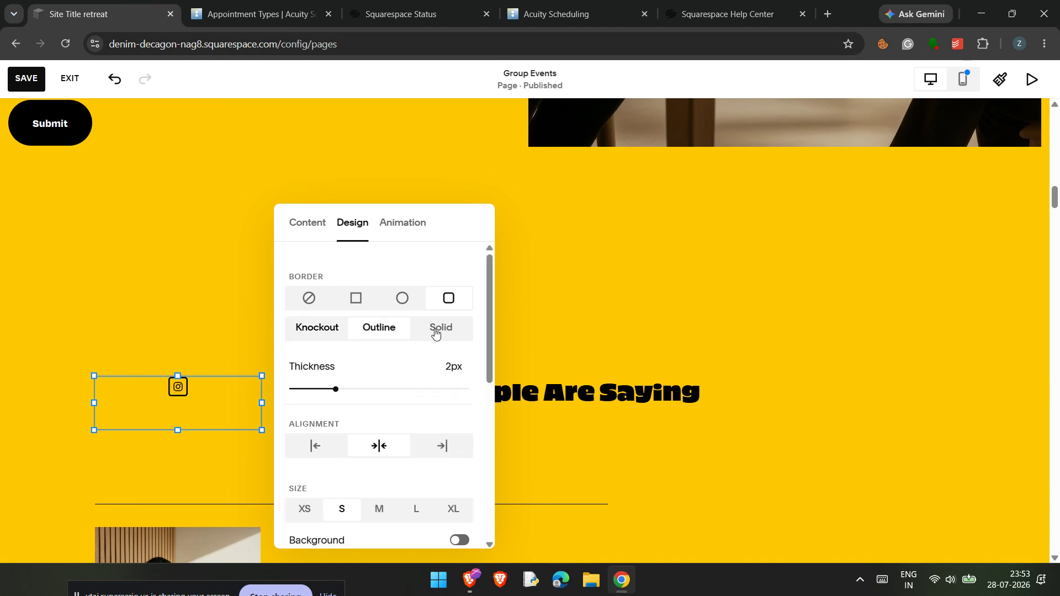
pyautogui.click(434, 331)
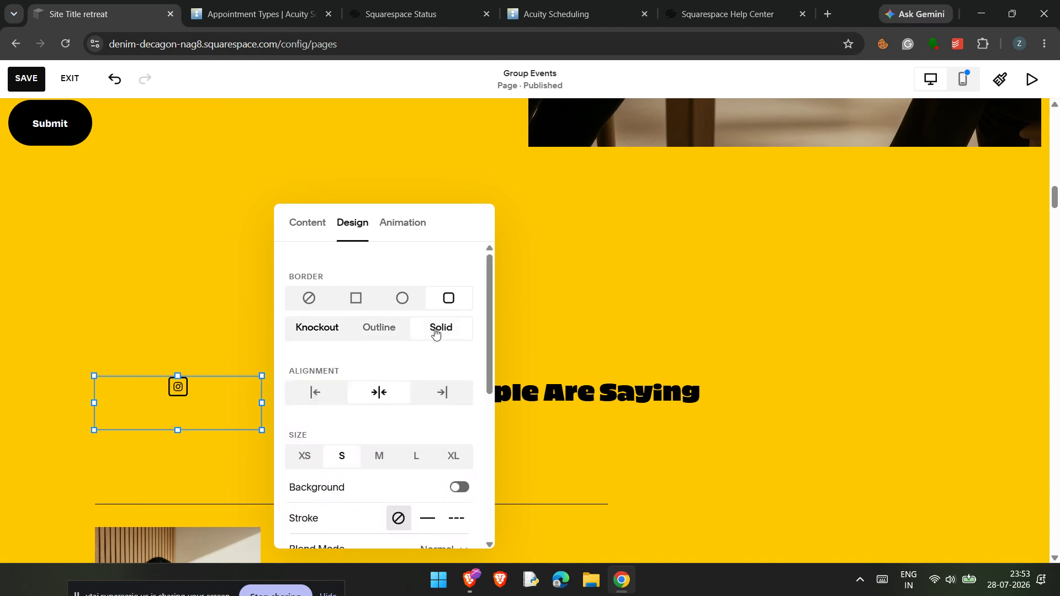
pyautogui.click(370, 308)
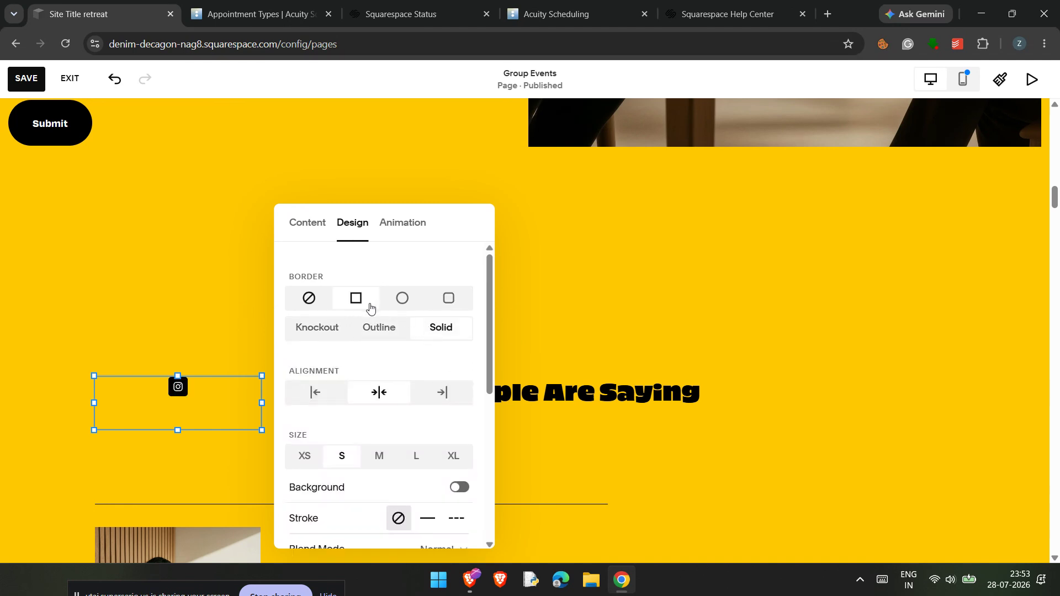
pyautogui.click(400, 300)
pyautogui.click(390, 322)
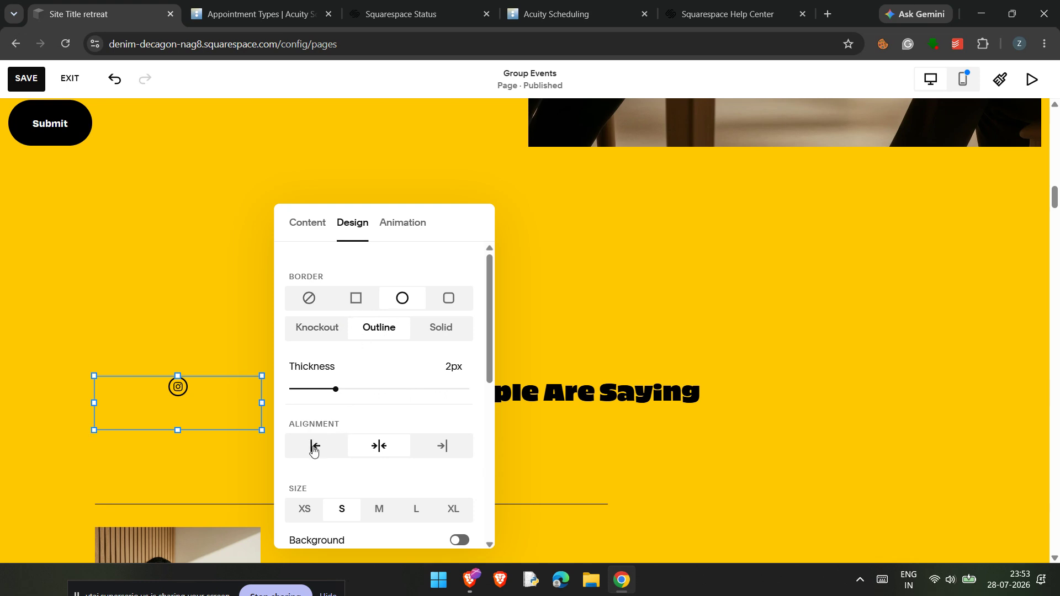
# Step: Try left and right alignment for the social icon and return it to centre alignment
pyautogui.click(422, 451)
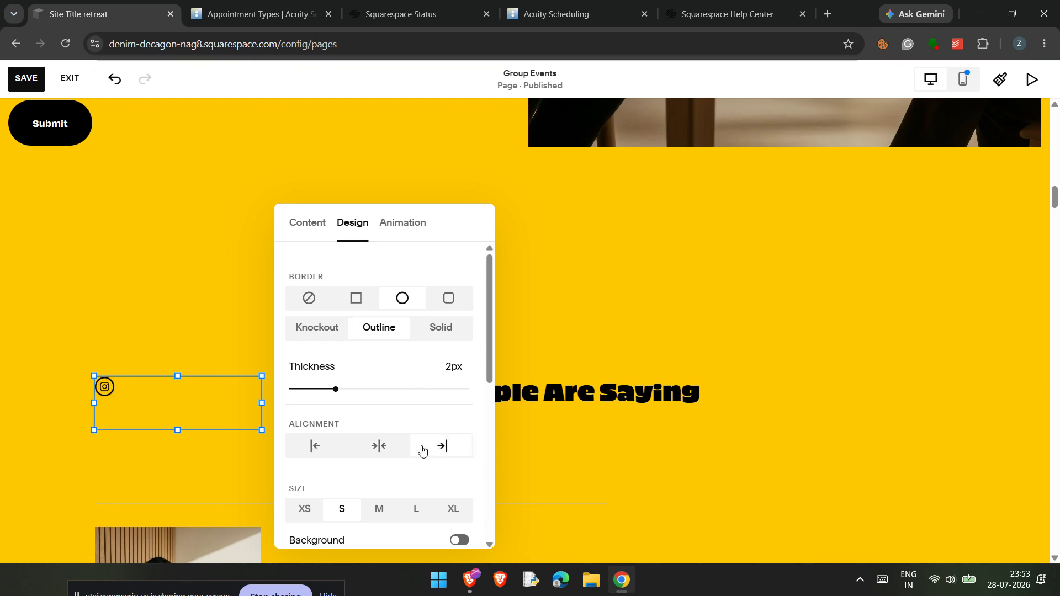
pyautogui.click(396, 454)
pyautogui.scroll(-3, 395, 455)
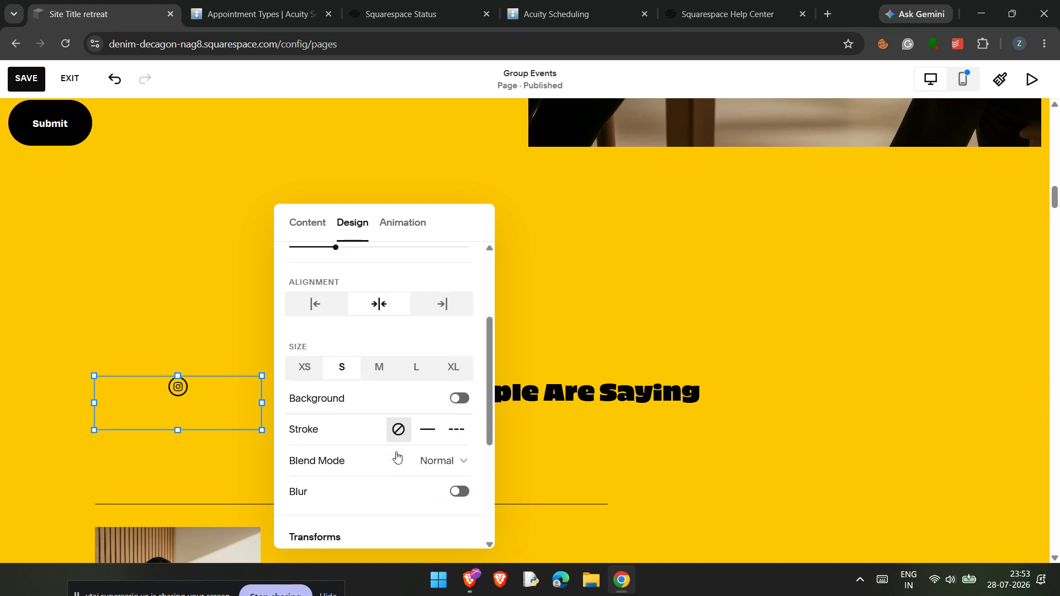
pyautogui.scroll(1, 396, 455)
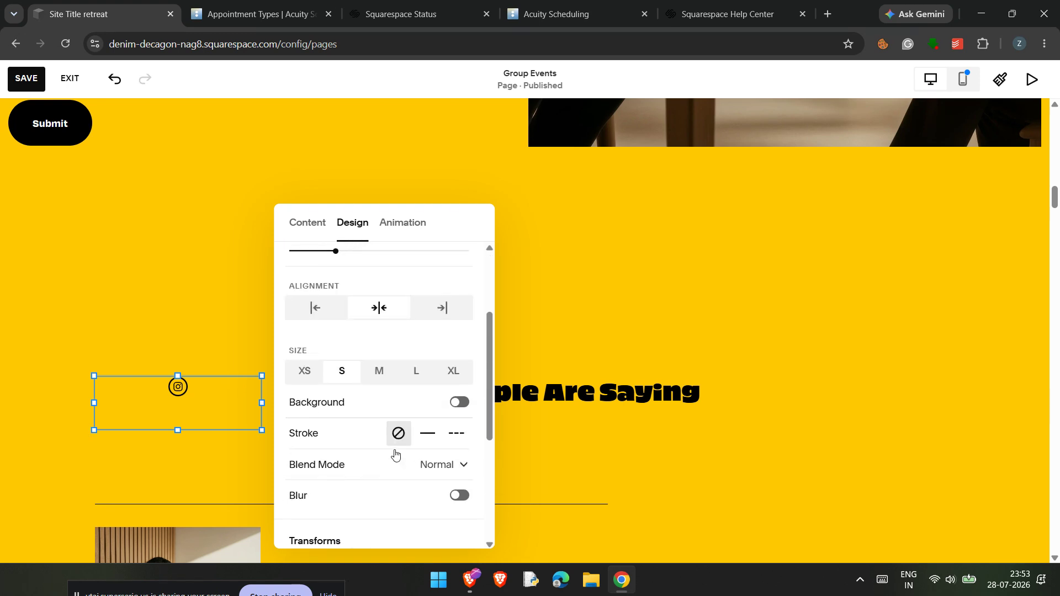
# Step: Try the L, XL, XS and S sizes on the social icon, settle on size M and close the block's settings
pyautogui.scroll(1, 396, 455)
pyautogui.click(416, 440)
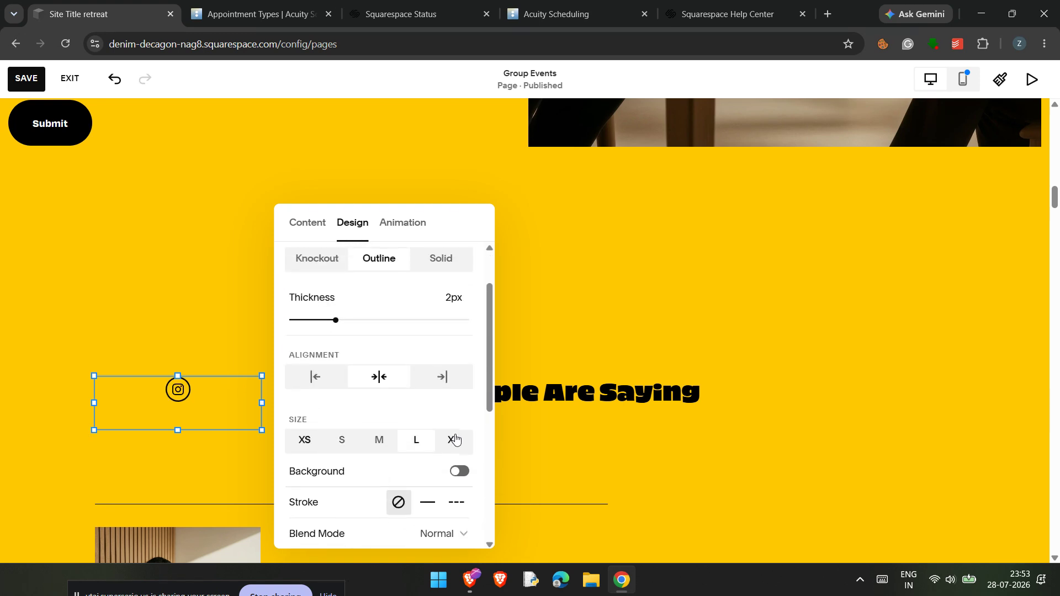
pyautogui.click(449, 439)
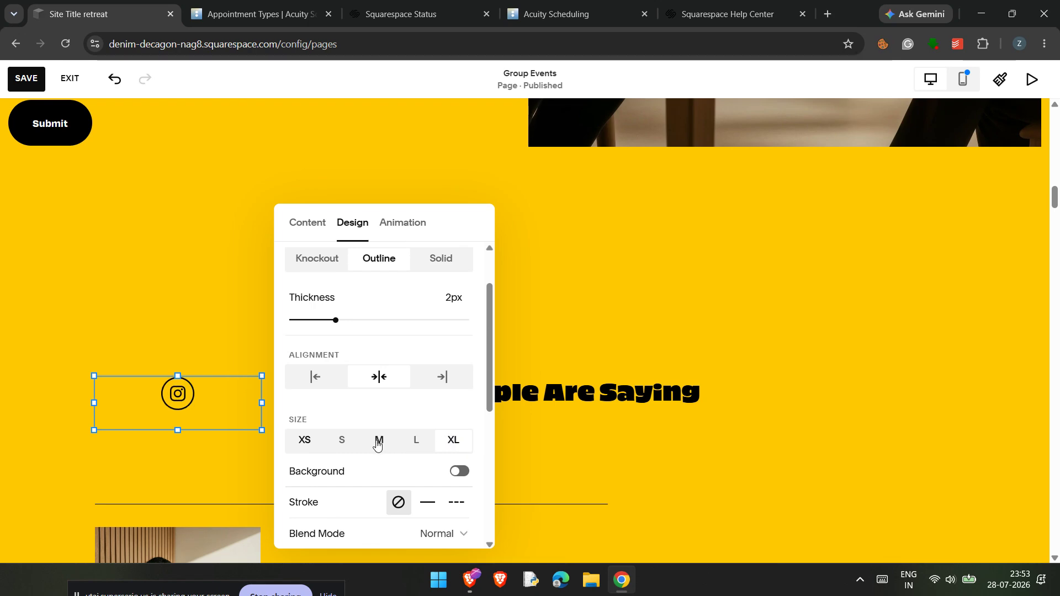
pyautogui.click(379, 439)
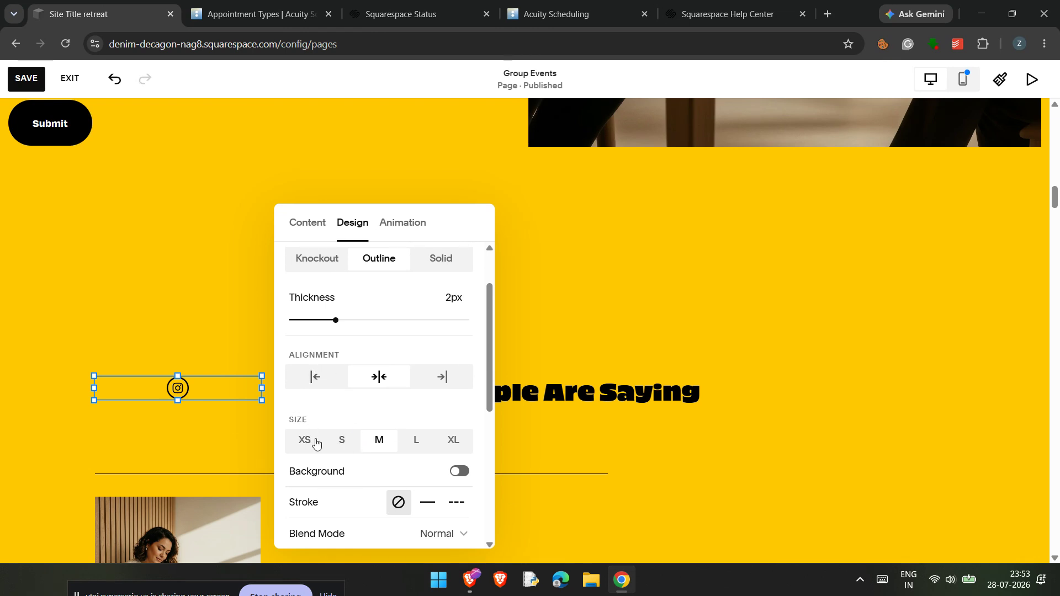
pyautogui.click(316, 440)
pyautogui.click(356, 440)
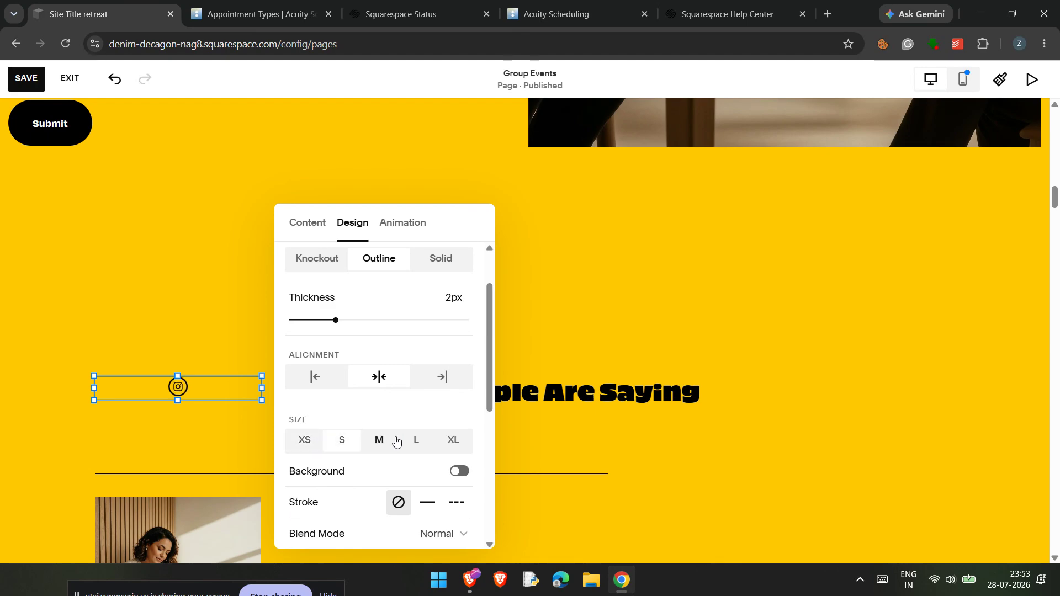
pyautogui.click(395, 440)
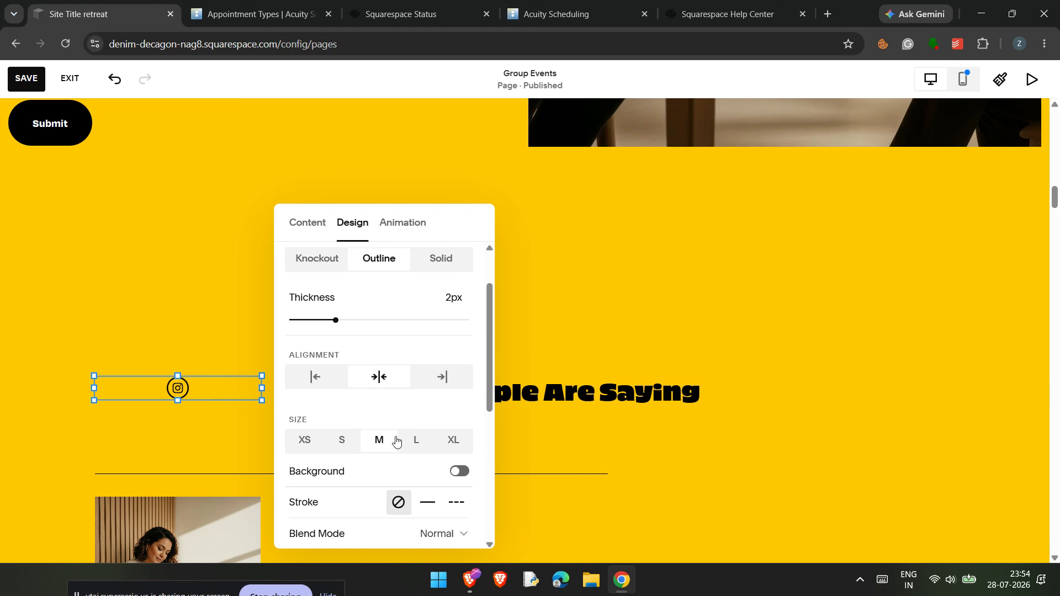
pyautogui.click(138, 292)
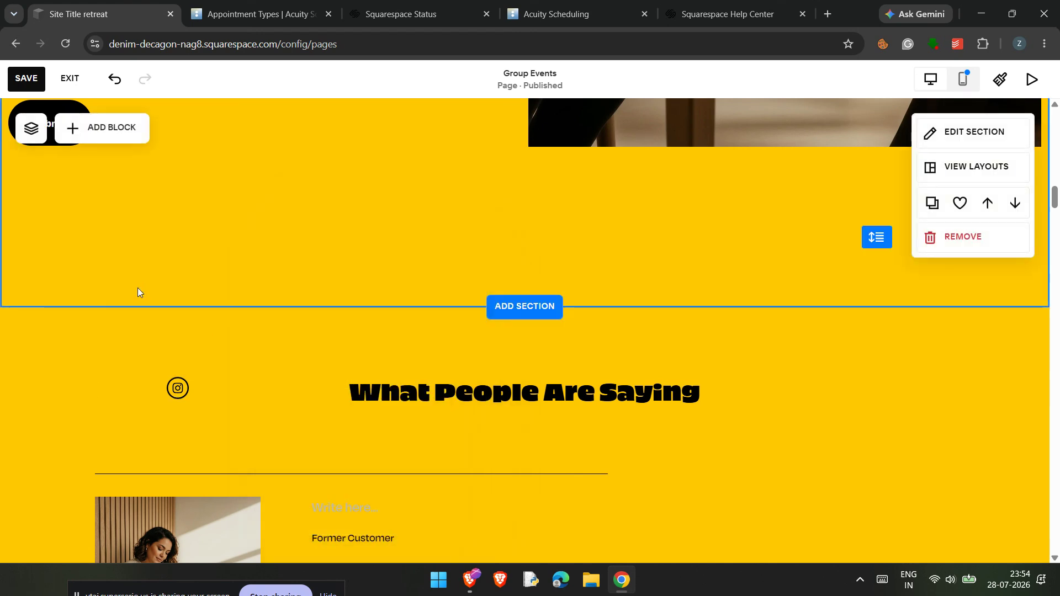